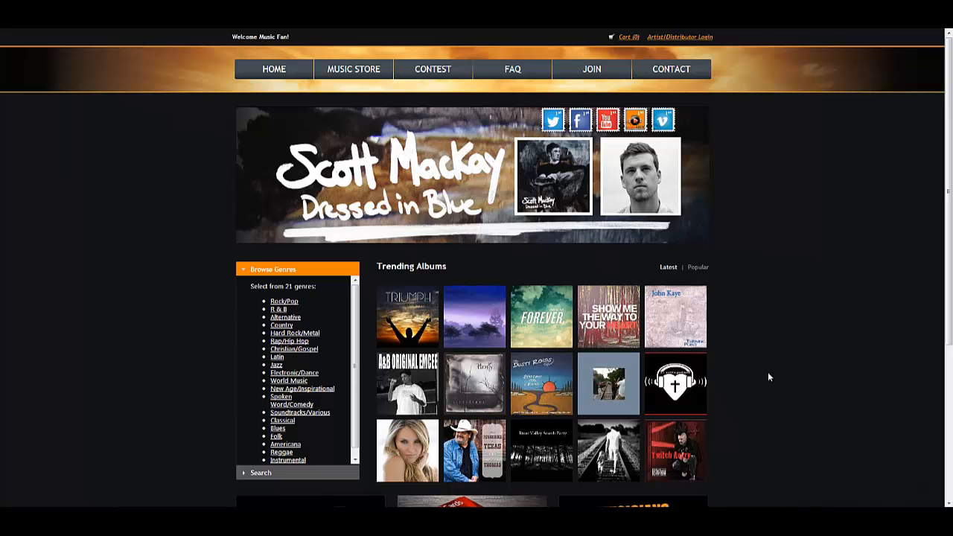
Step: Log in to the artist/distributor back office with the prefilled credentials and open the form for adding an event
click(704, 37)
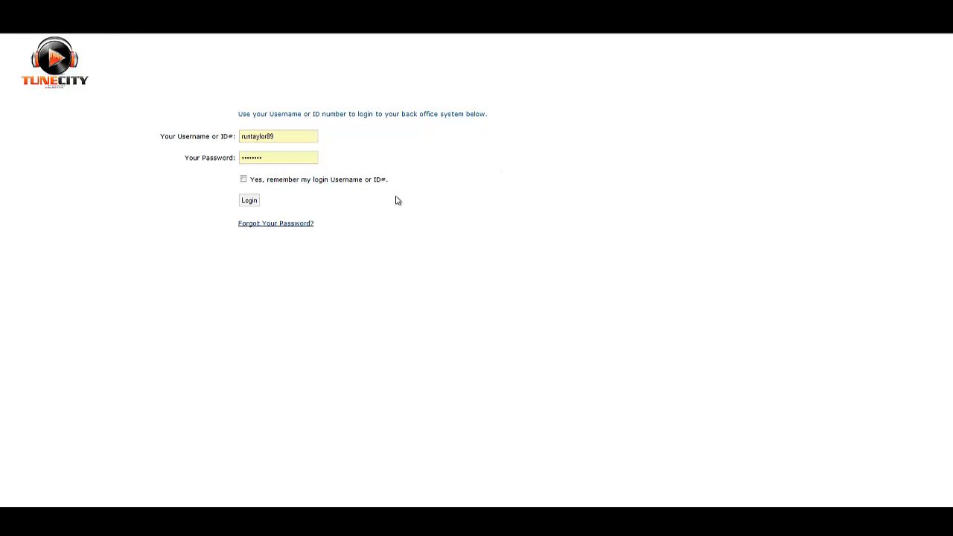
click(254, 203)
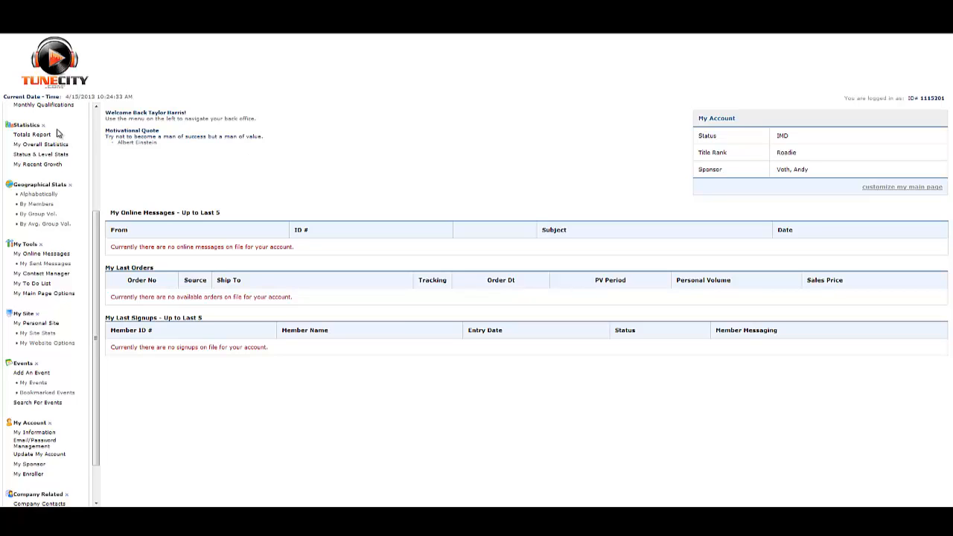
click(49, 373)
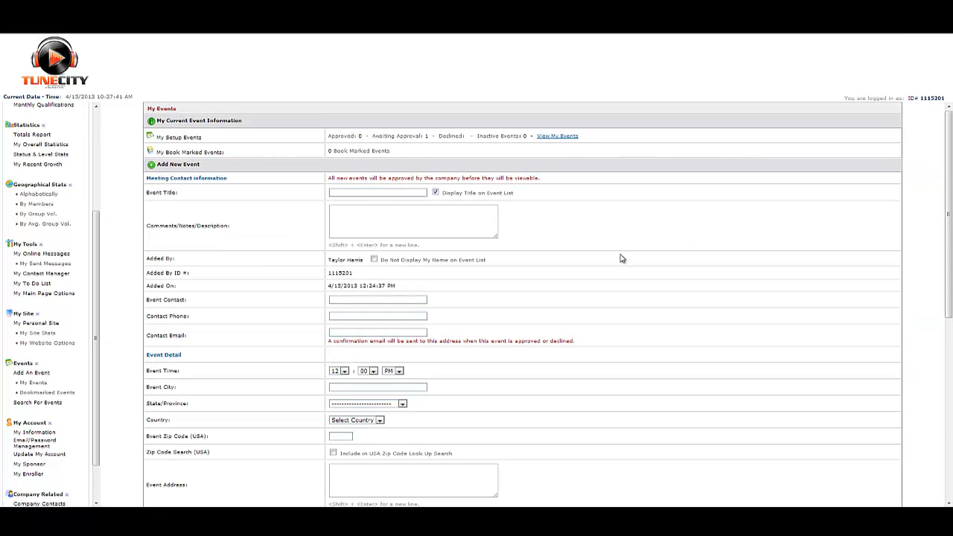
Step: Title the new event "Test Event 1" and give it the description "This is going to be fun"
click(377, 193)
click(374, 201)
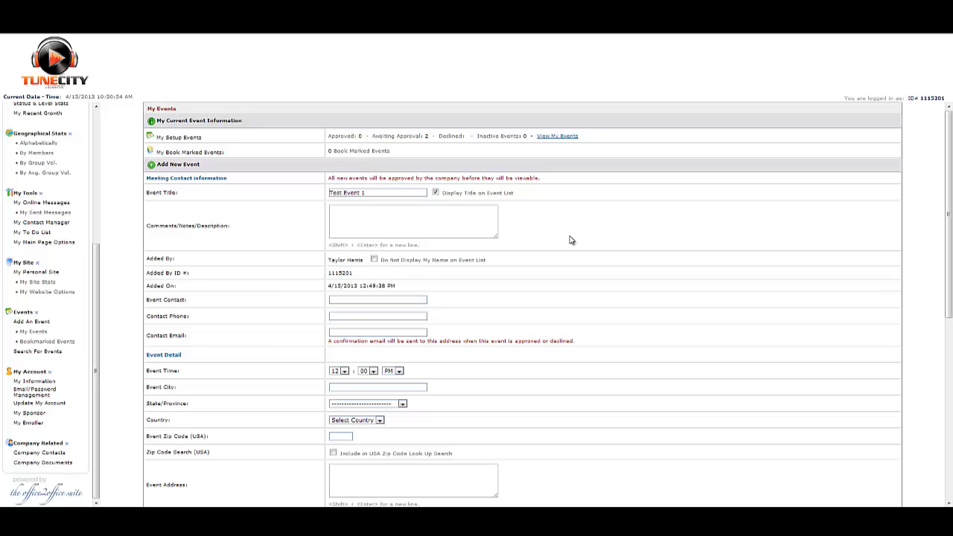
click(462, 227)
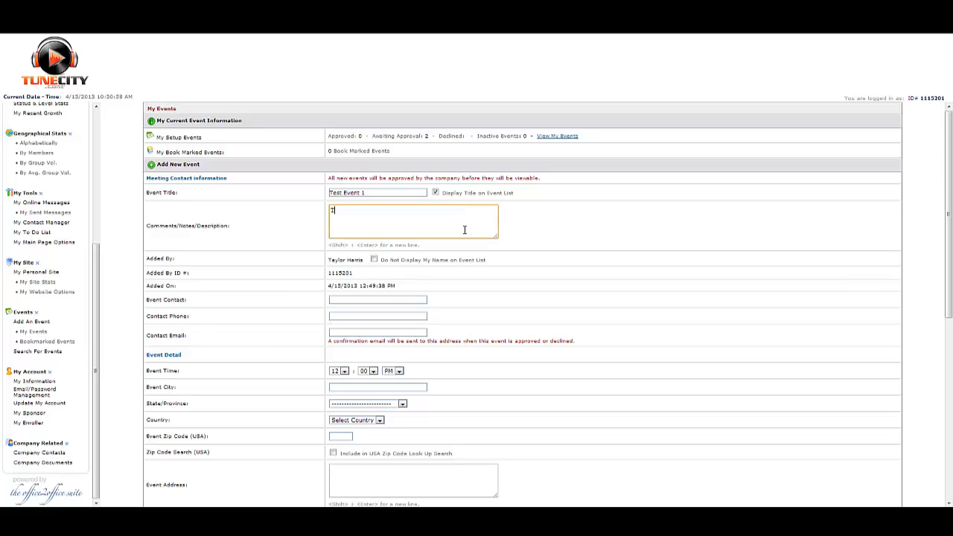
text(This is going to be fun)
click(672, 284)
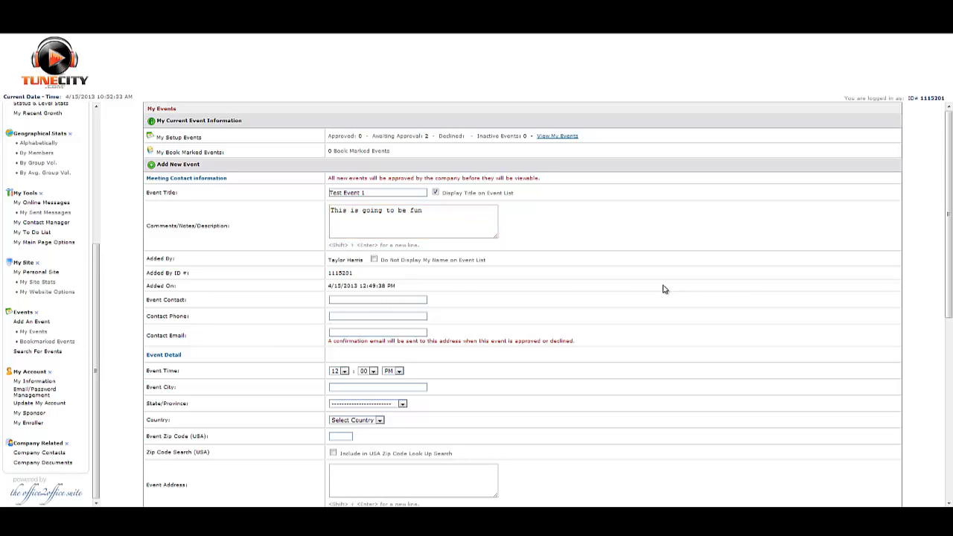
Step: Fill in the event contact's full name, phone number and e-mail address
click(363, 301)
click(370, 309)
text(6045555555)
key(Tab)
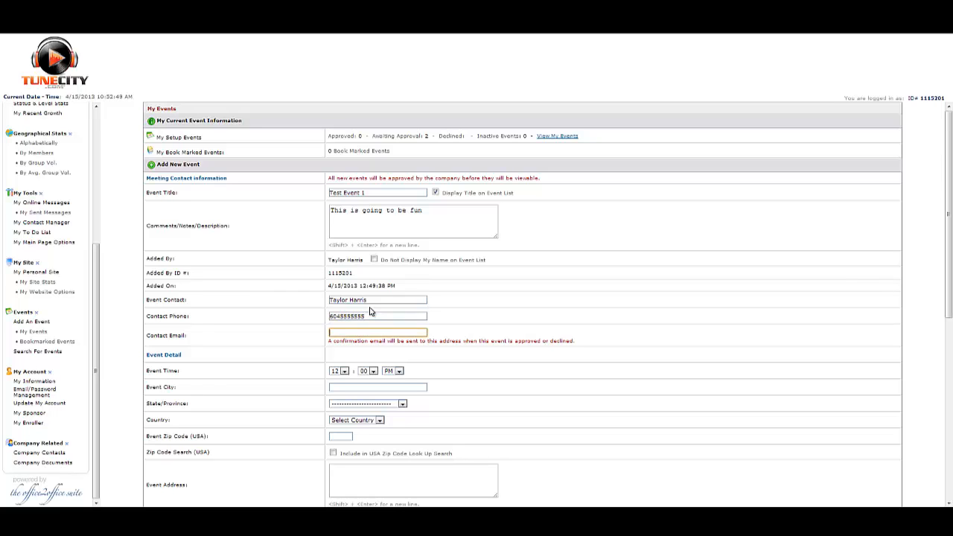
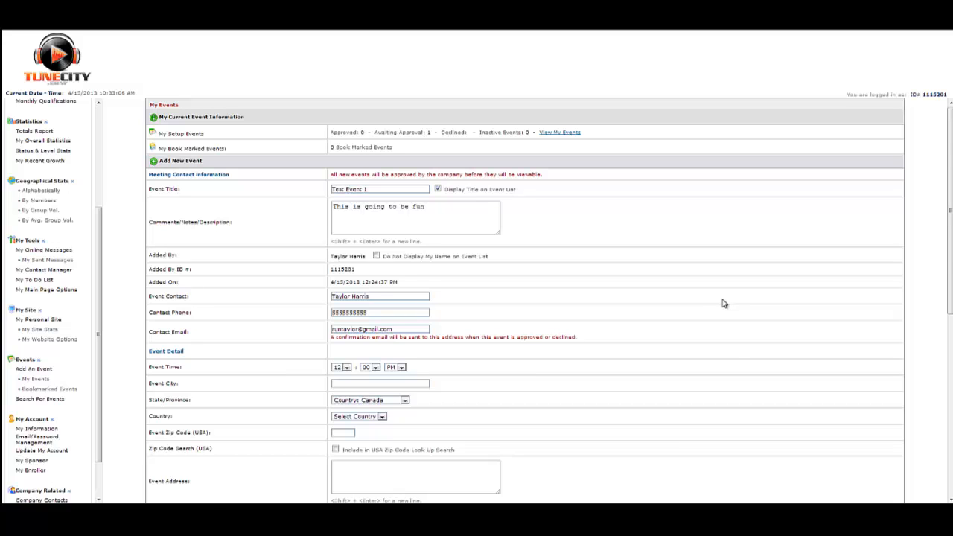
Step: Set the event location to the city Vancouver, province British Columbia, country Canada
scroll(724, 303, down, 1)
scroll(512, 322, down, 1)
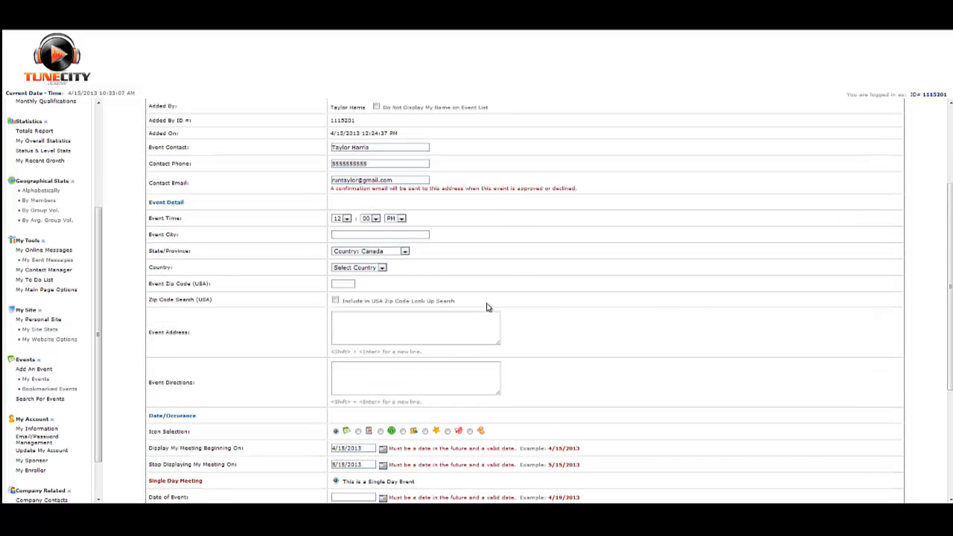
click(366, 236)
text(Vancouver)
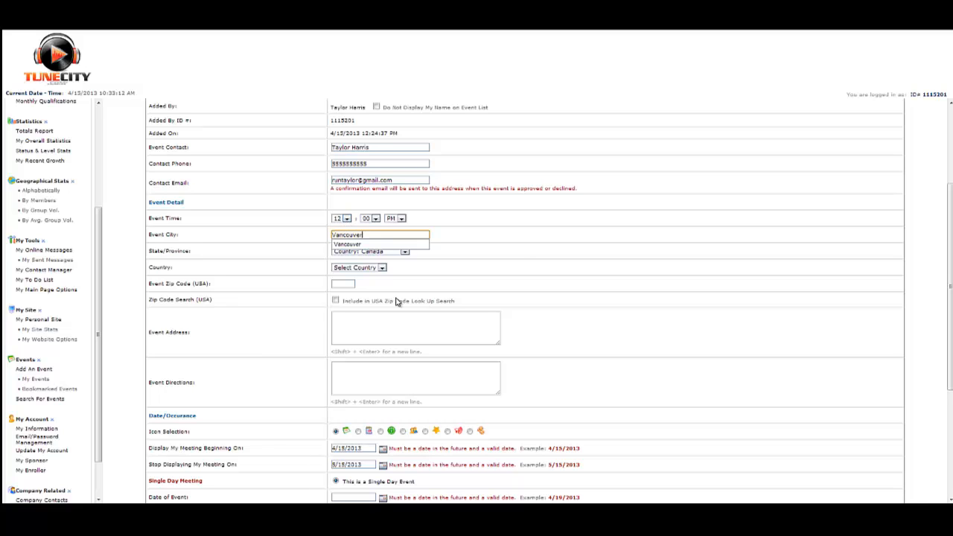
click(514, 265)
click(378, 251)
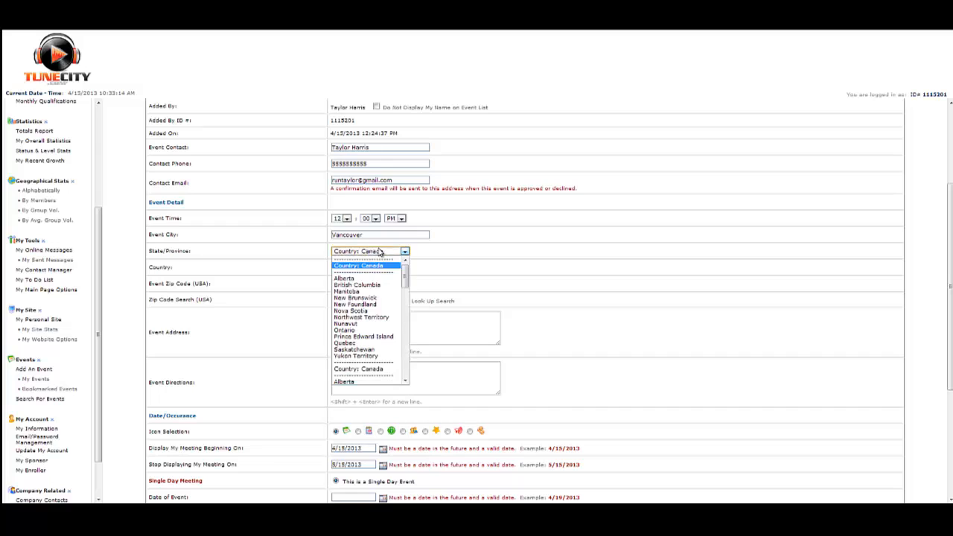
click(362, 285)
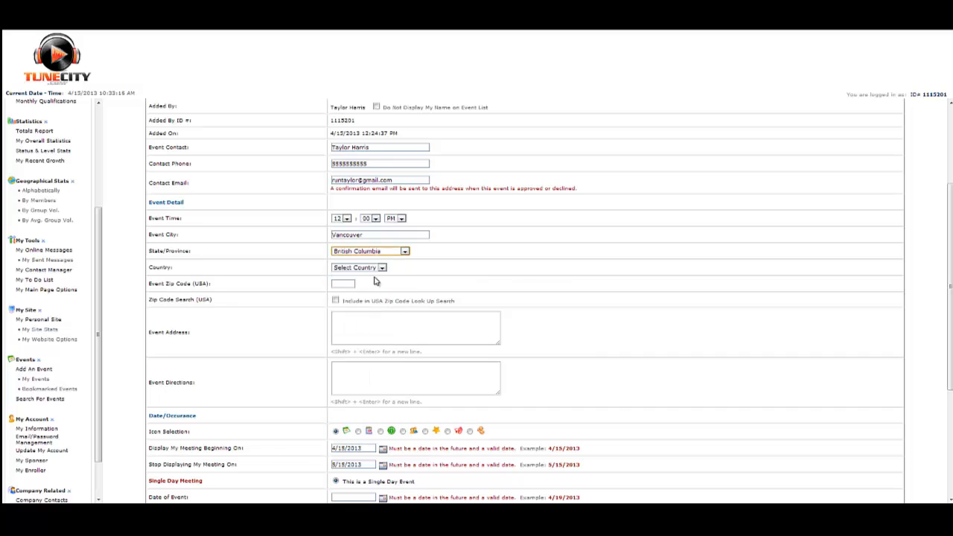
click(376, 267)
click(365, 281)
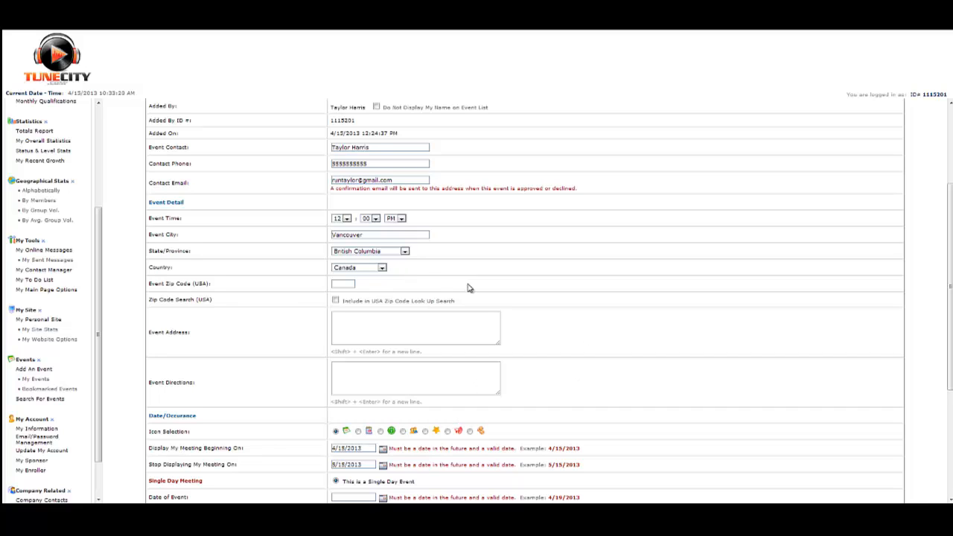
Step: Enter the event's street address and add the directions "it is upstairs"
click(476, 316)
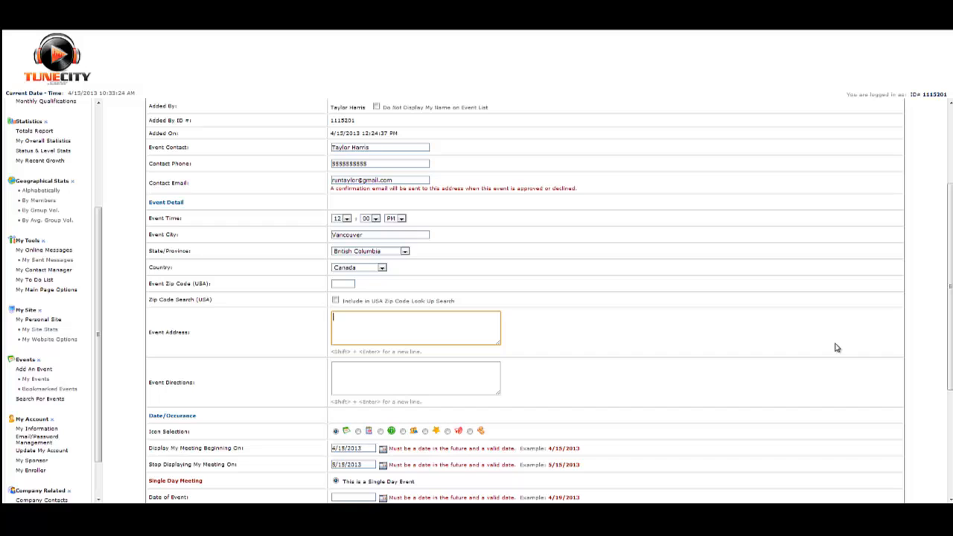
text(123 Main st)
click(378, 379)
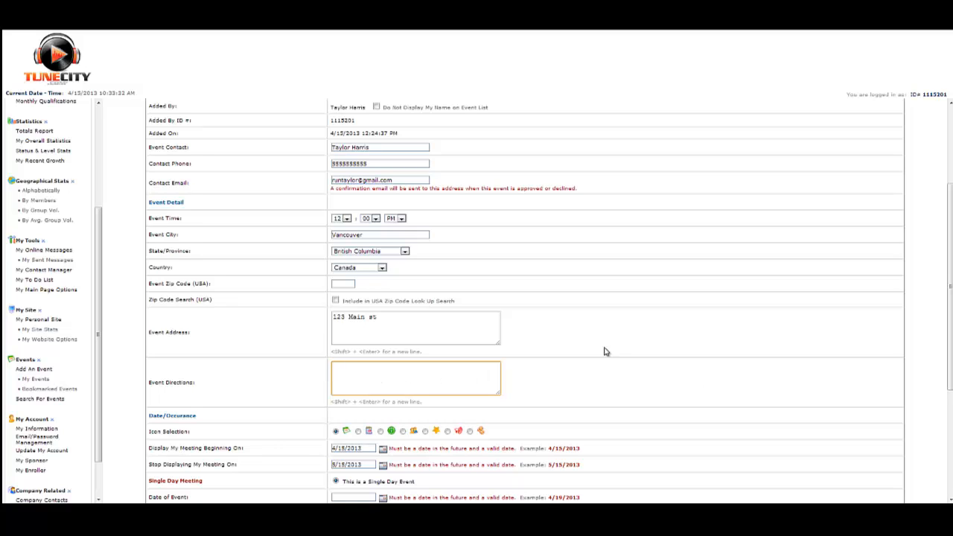
text(it is upstairs)
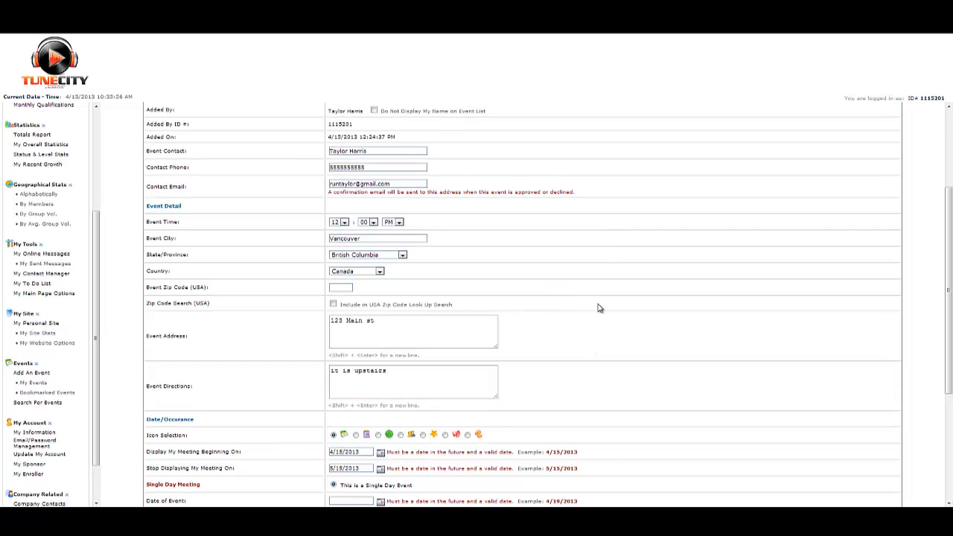
Step: Choose the star icon for the event and set the single-day event date to 5/15/2013
scroll(552, 269, down, 1)
scroll(575, 267, down, 1)
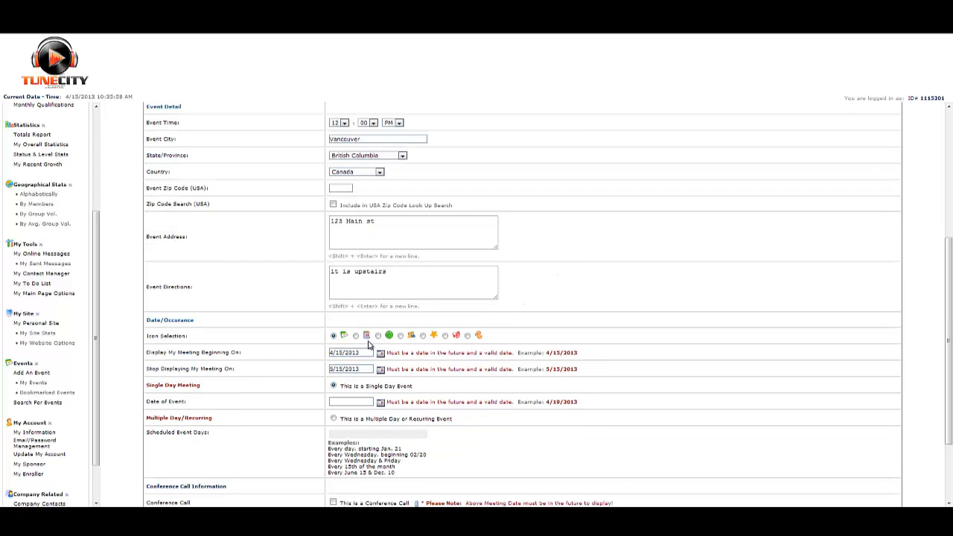
click(422, 336)
scroll(656, 385, down, 1)
click(361, 355)
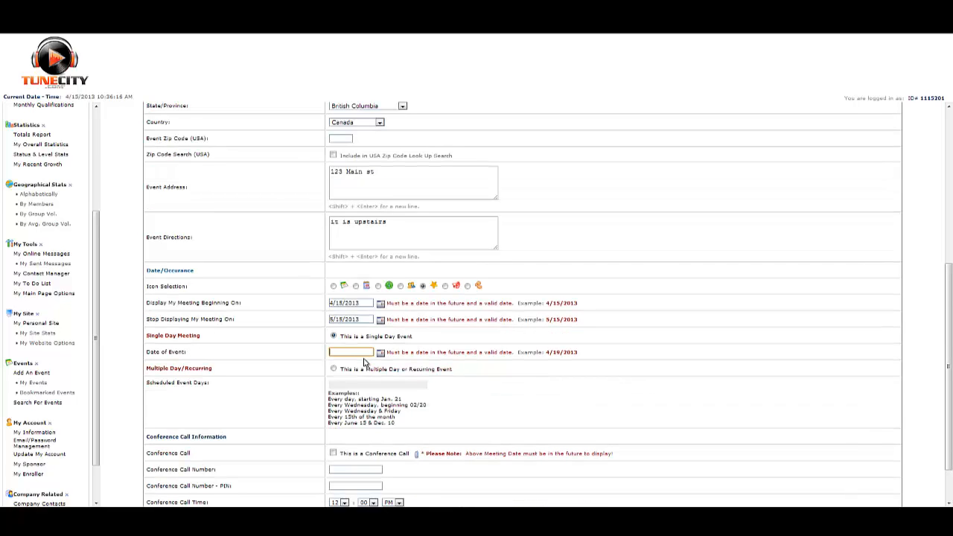
text(5/)
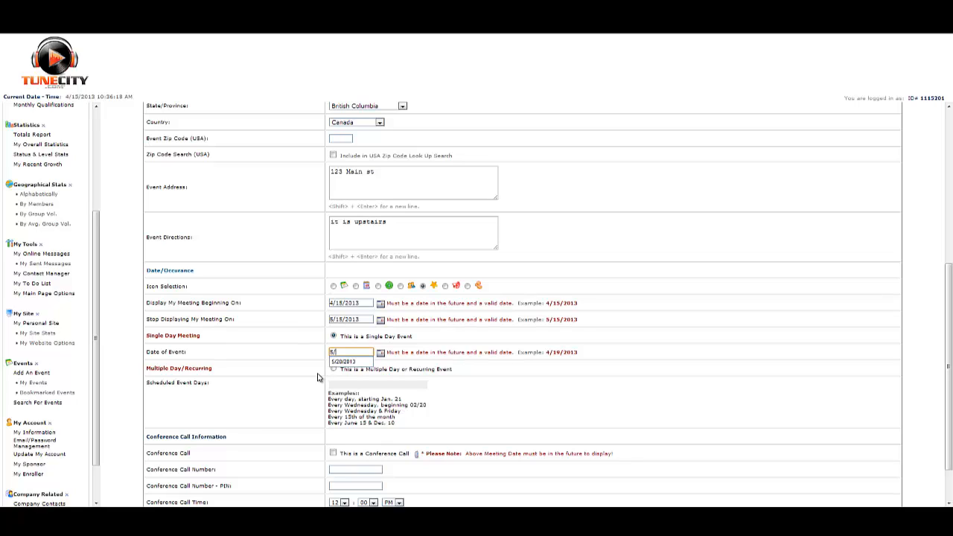
text(15/2013)
click(583, 367)
Step: Mark the event as a conference call with its call number and submit the new event
scroll(683, 352, down, 1)
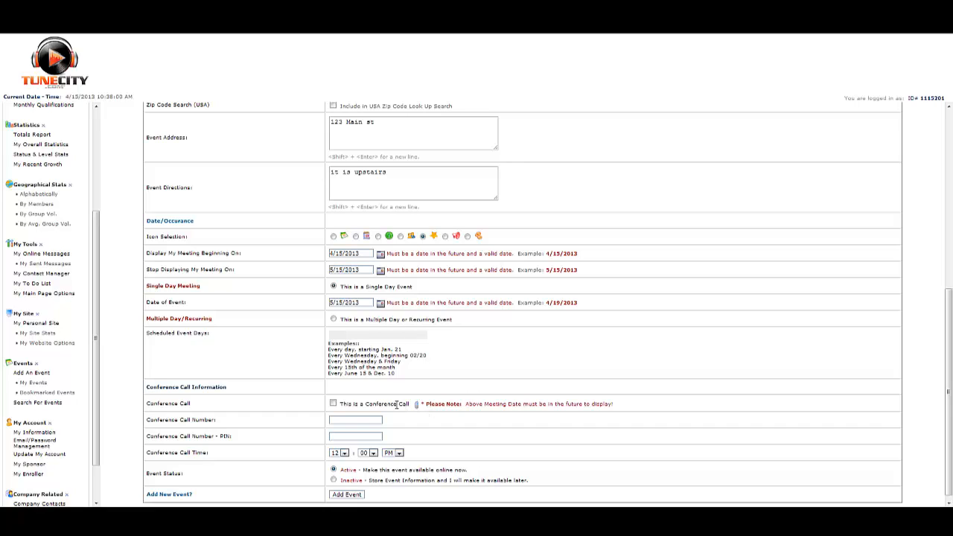
click(335, 404)
click(347, 420)
text(6045555555)
key(Tab)
click(355, 499)
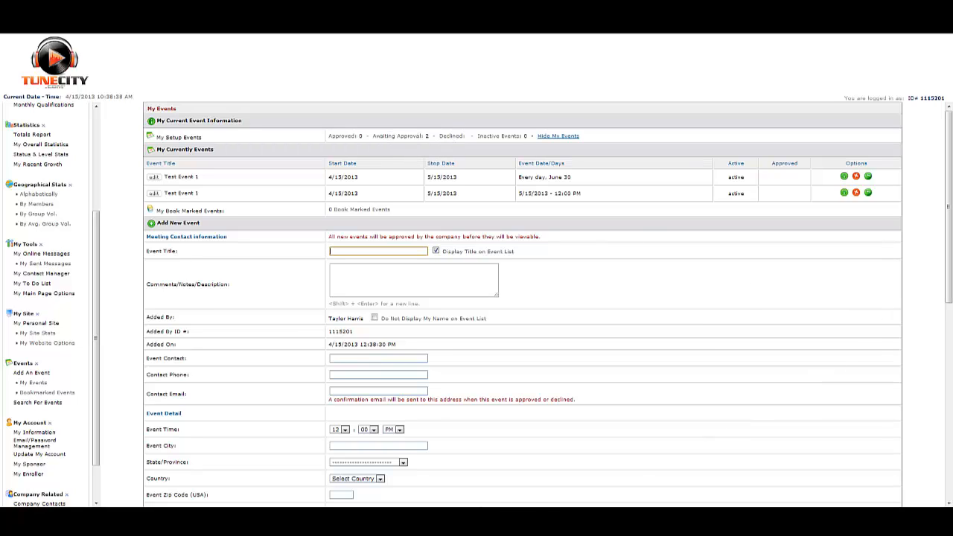
click(749, 294)
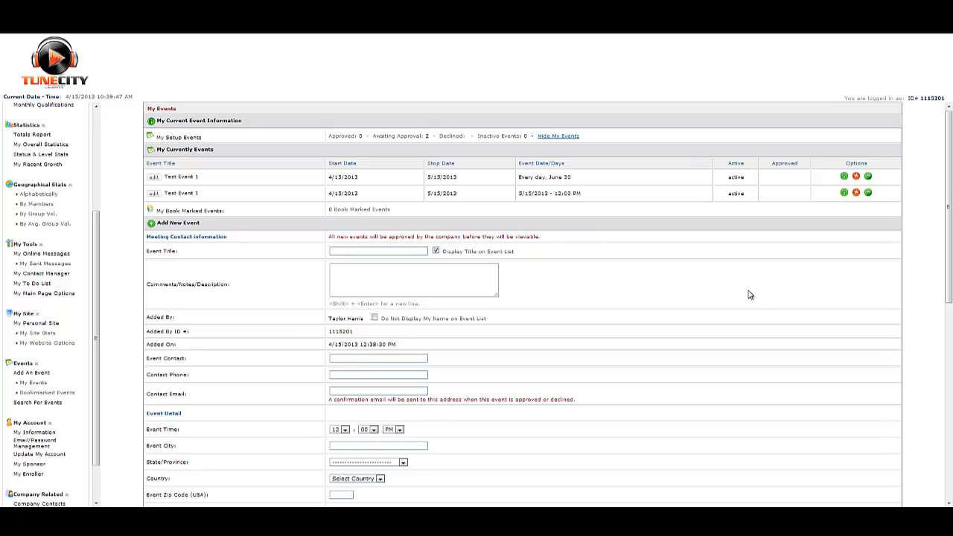